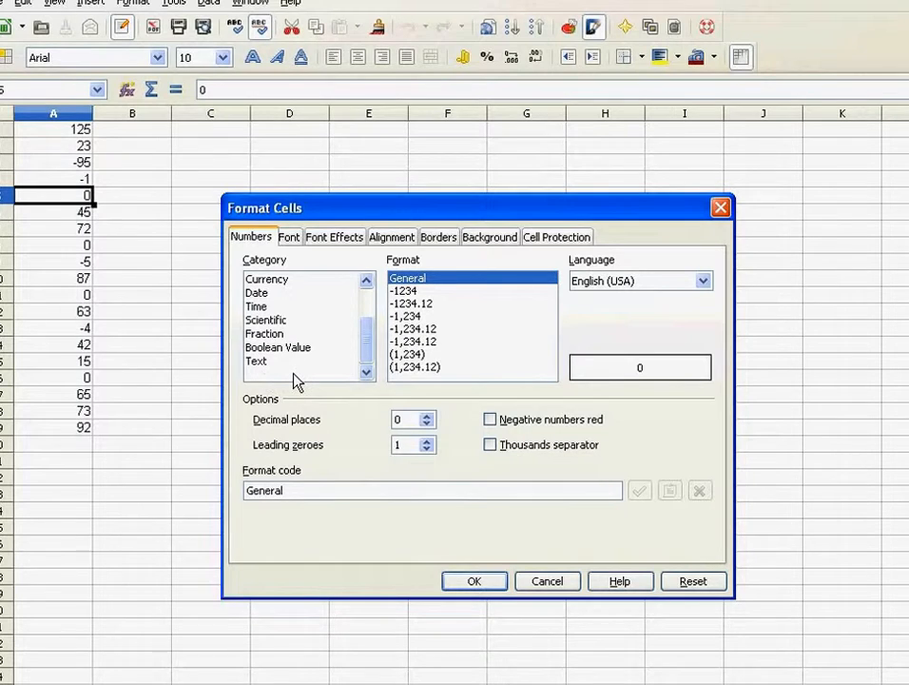
drag(311, 491, 227, 490)
text(0)
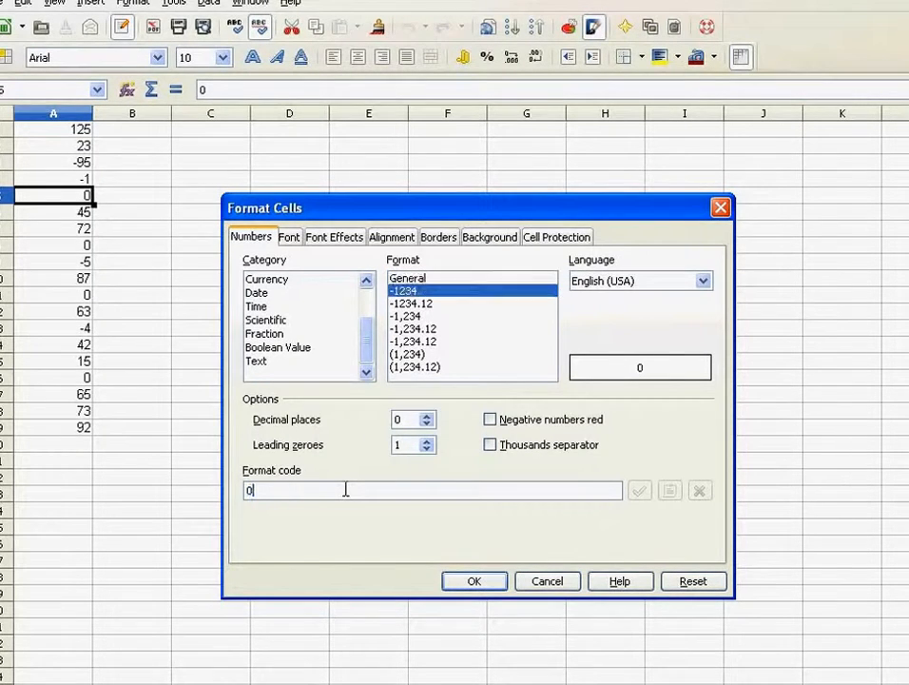
text(.00)
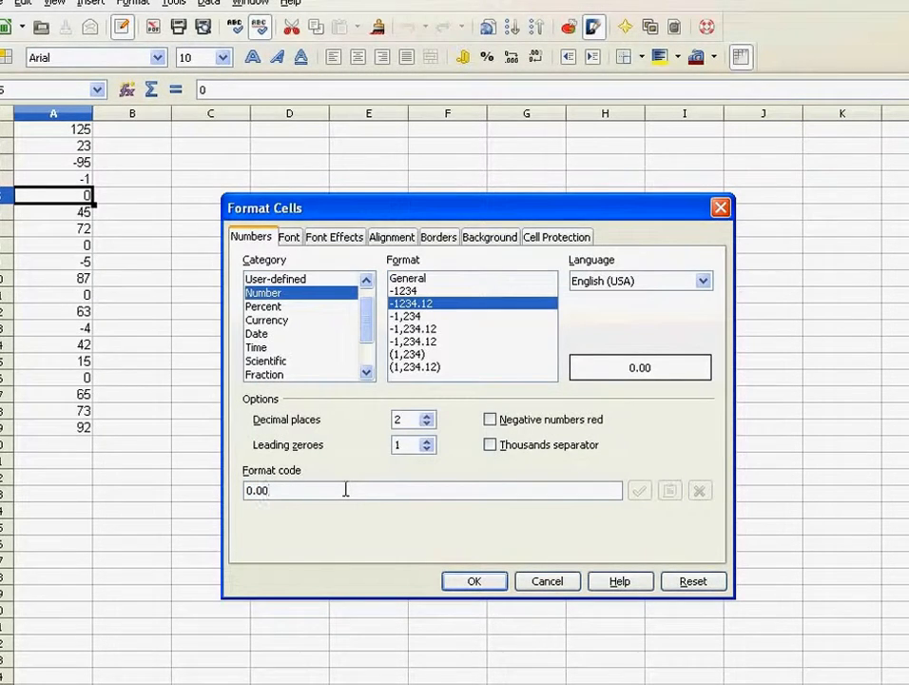
text(;)
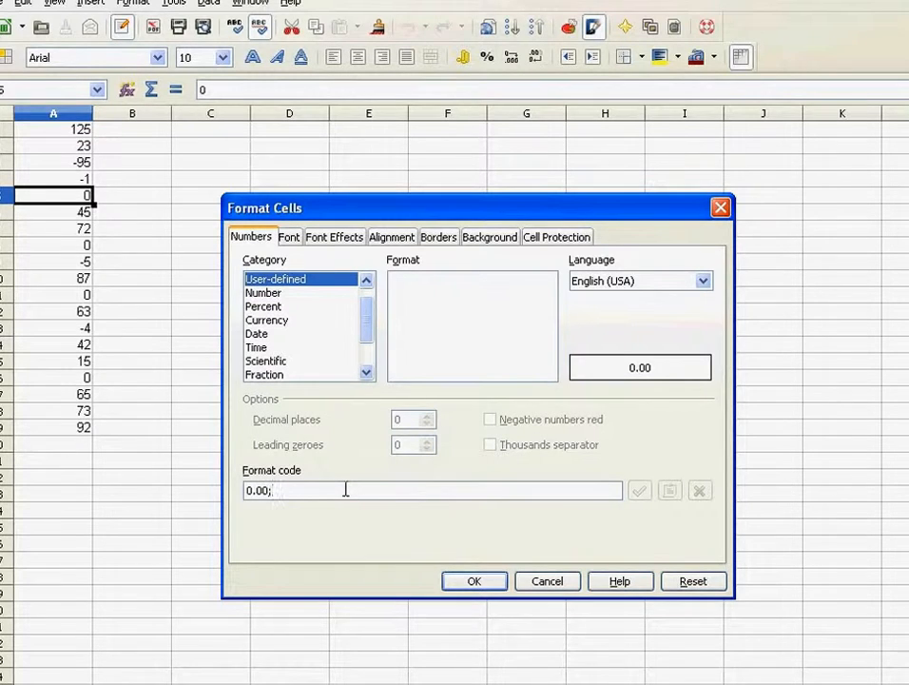
text(-0;"-)
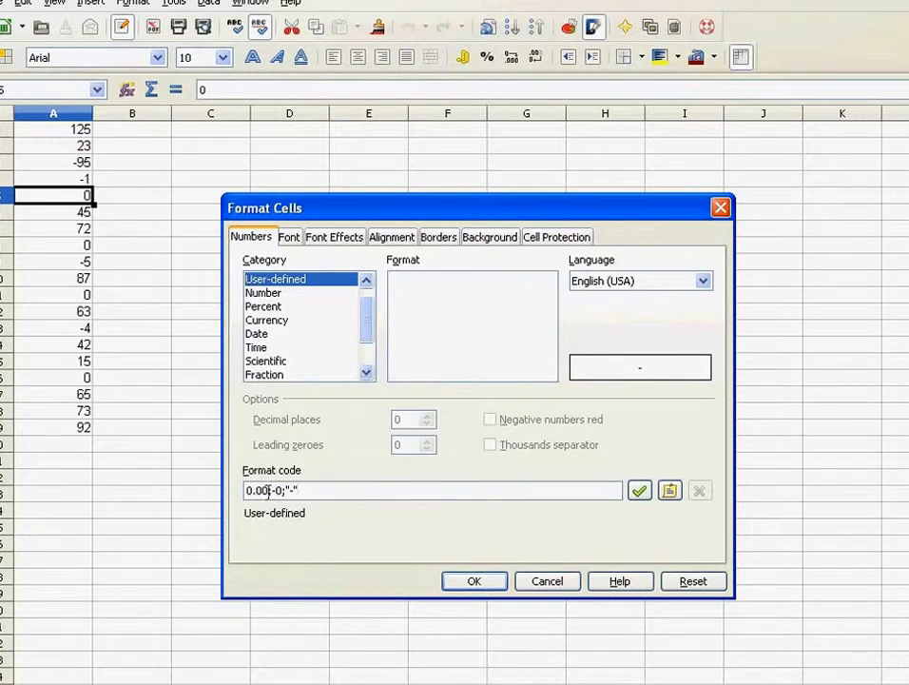
drag(268, 490, 246, 489)
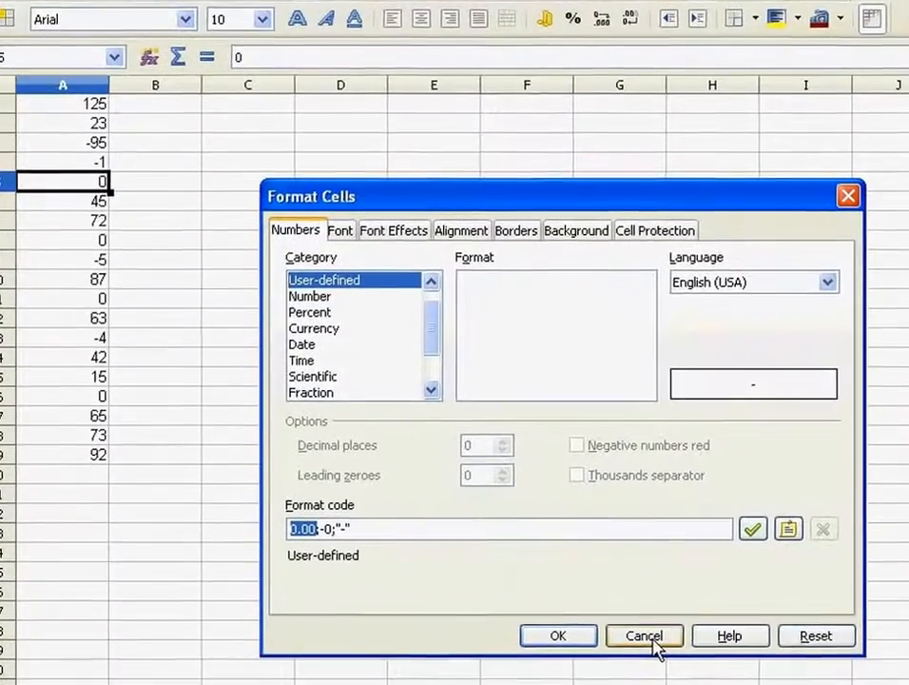
click(652, 640)
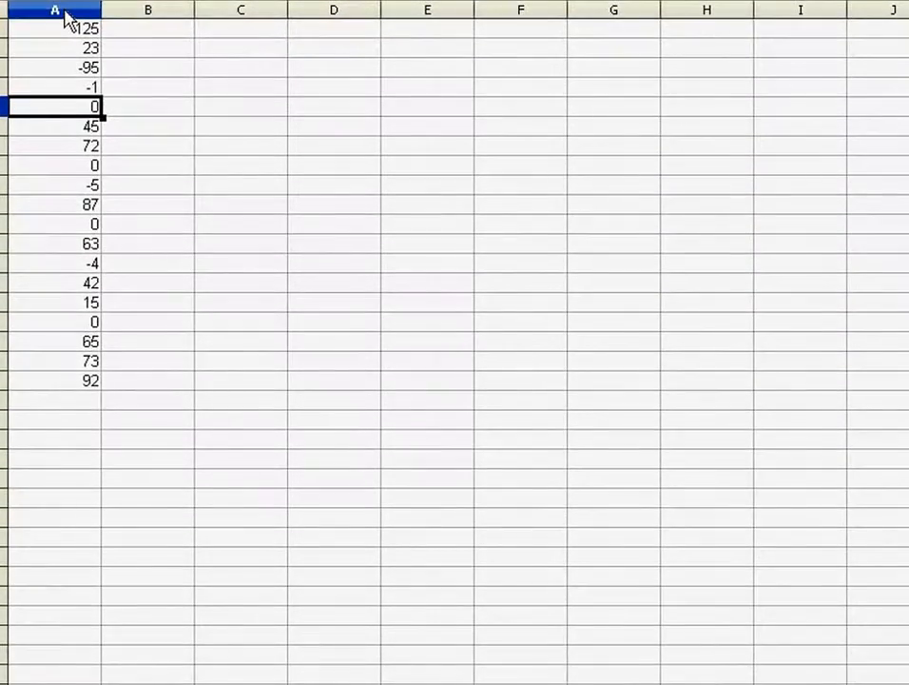
Apply the user-defined number format code 0.00;-0;"-" to the whole of column A.
click(68, 85)
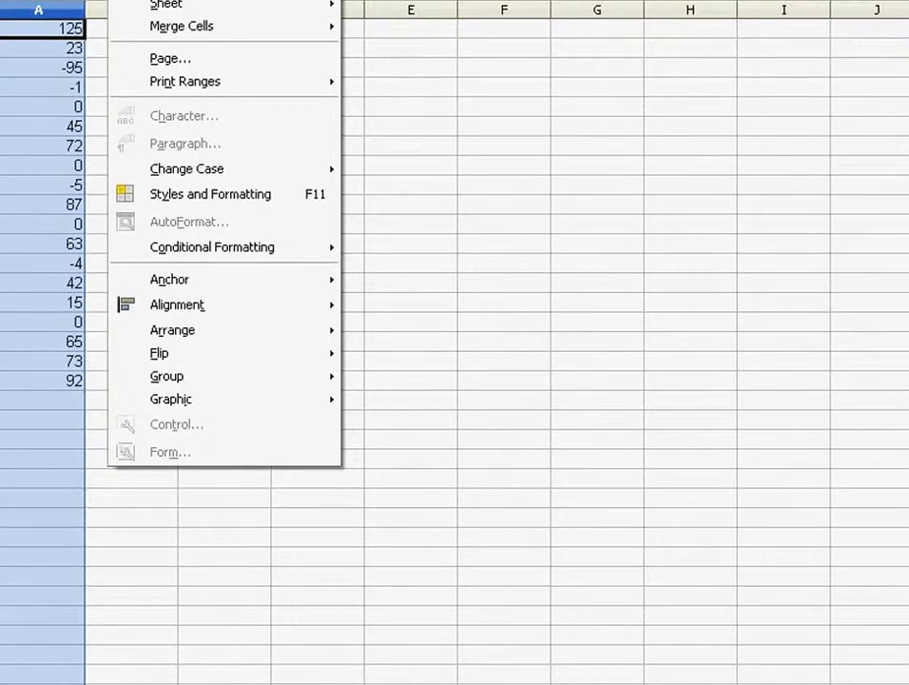
click(172, 57)
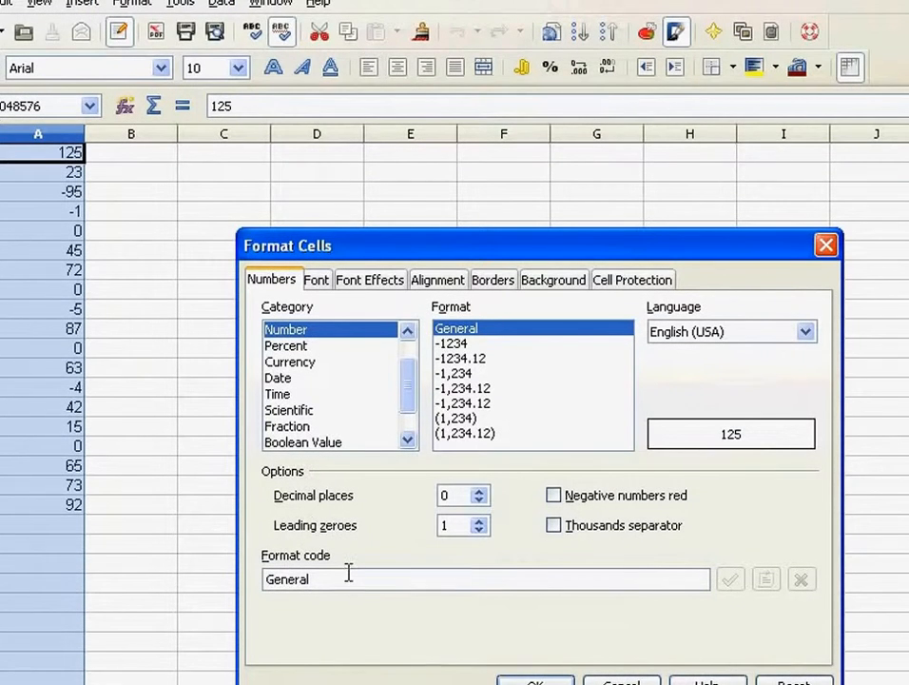
drag(345, 577, 241, 572)
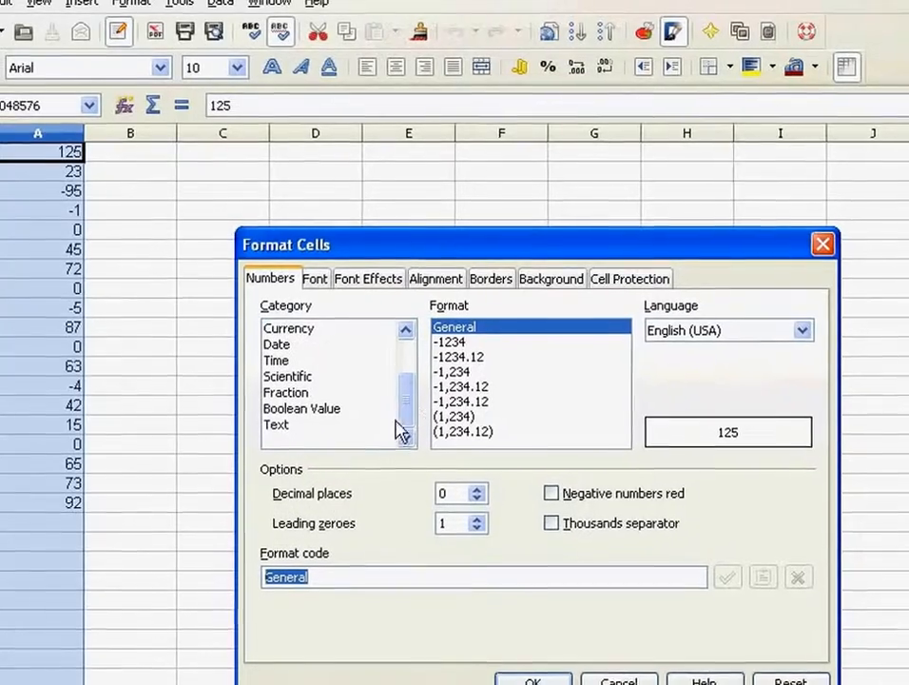
drag(406, 402, 403, 386)
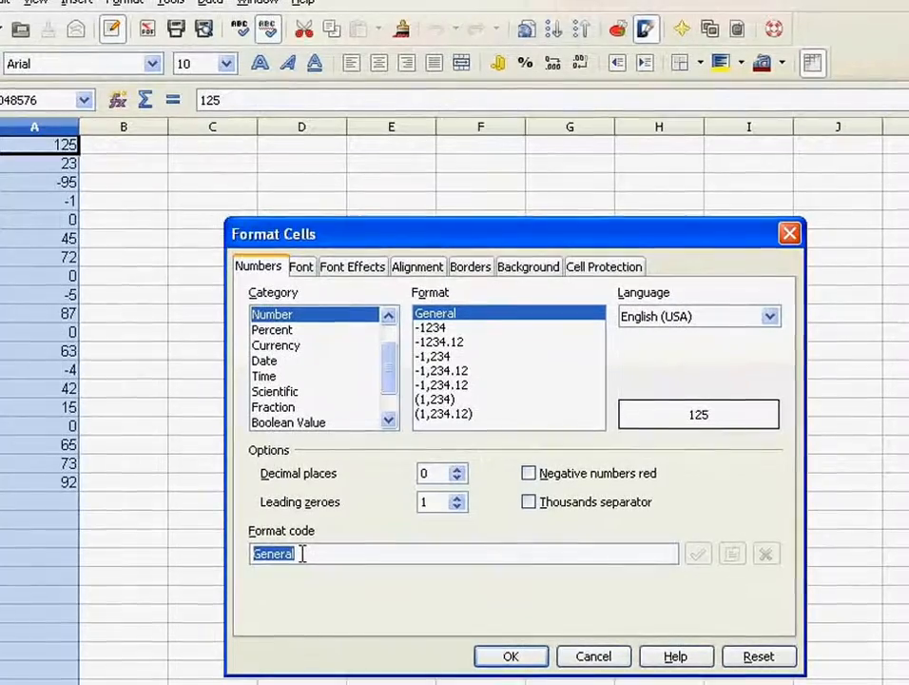
text(0.00;-0;)
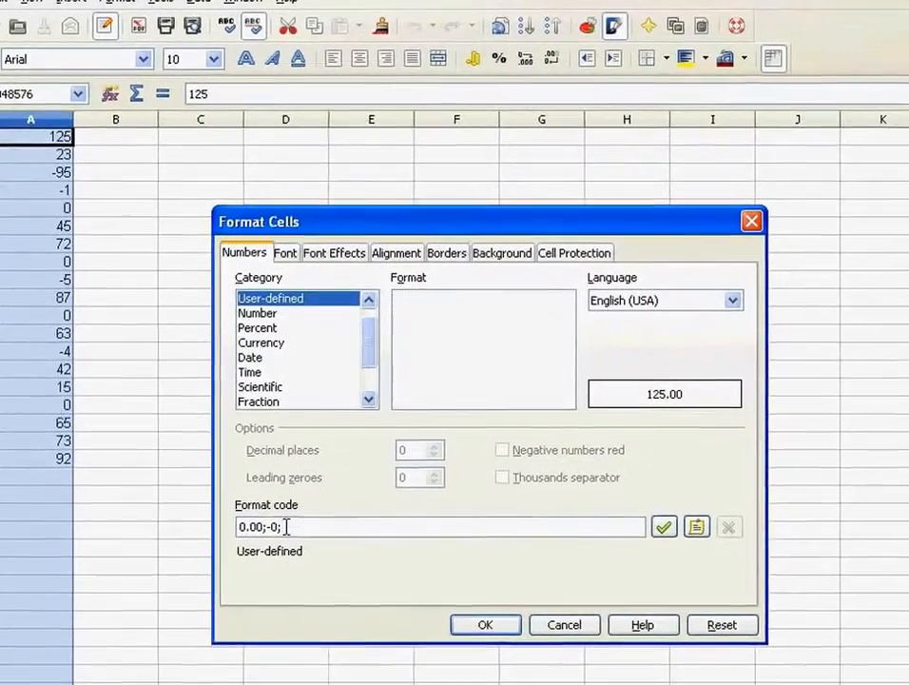
text("-")
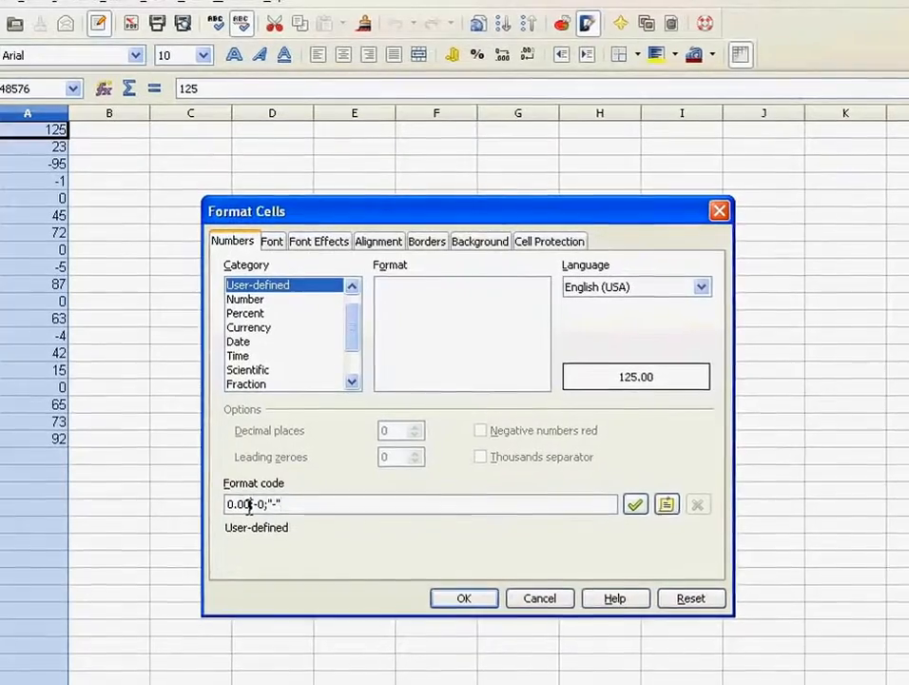
drag(249, 506, 228, 506)
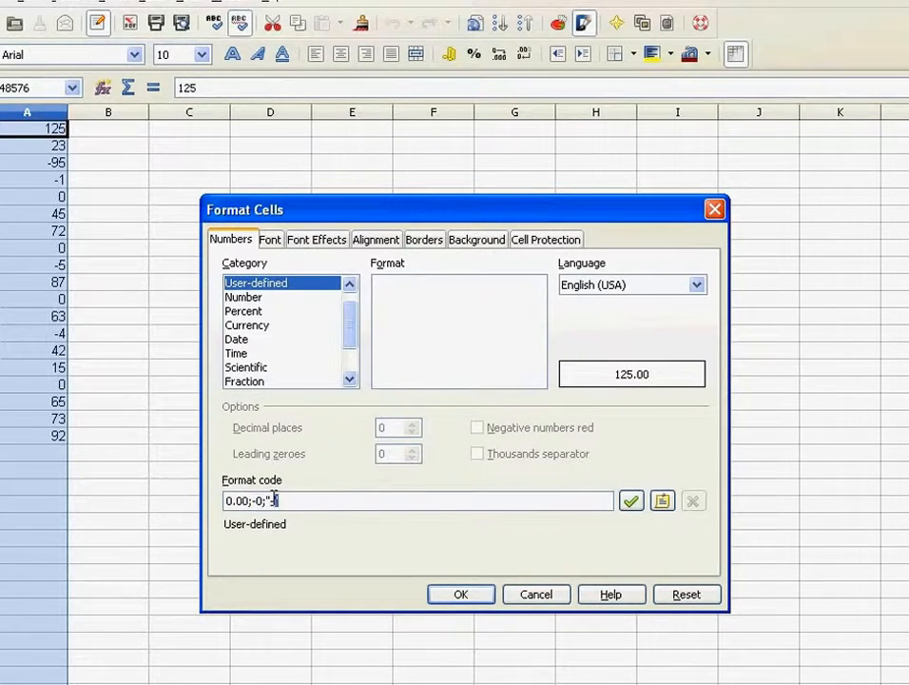
drag(275, 499, 271, 499)
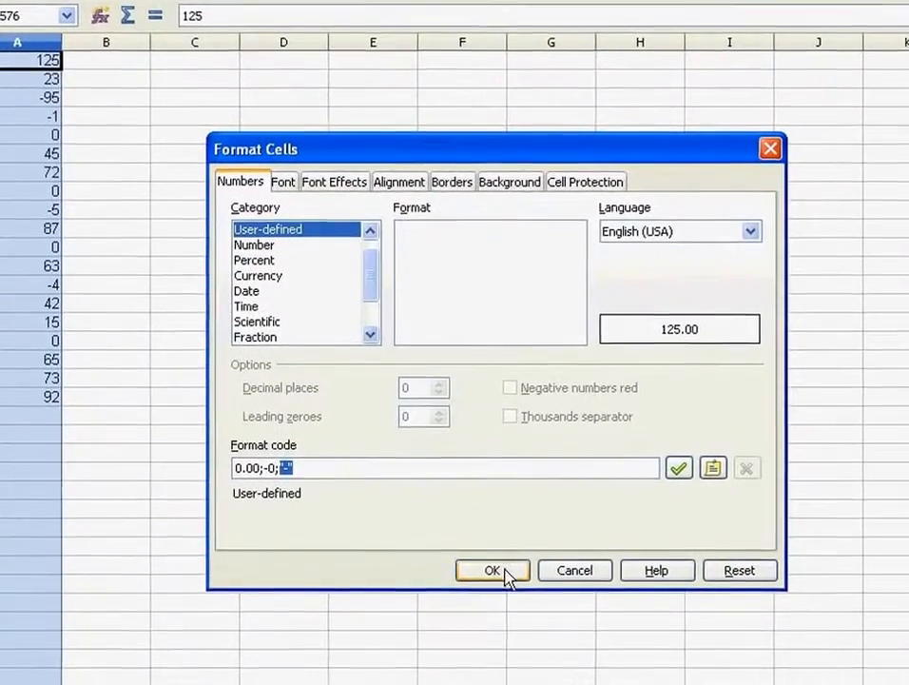
click(502, 574)
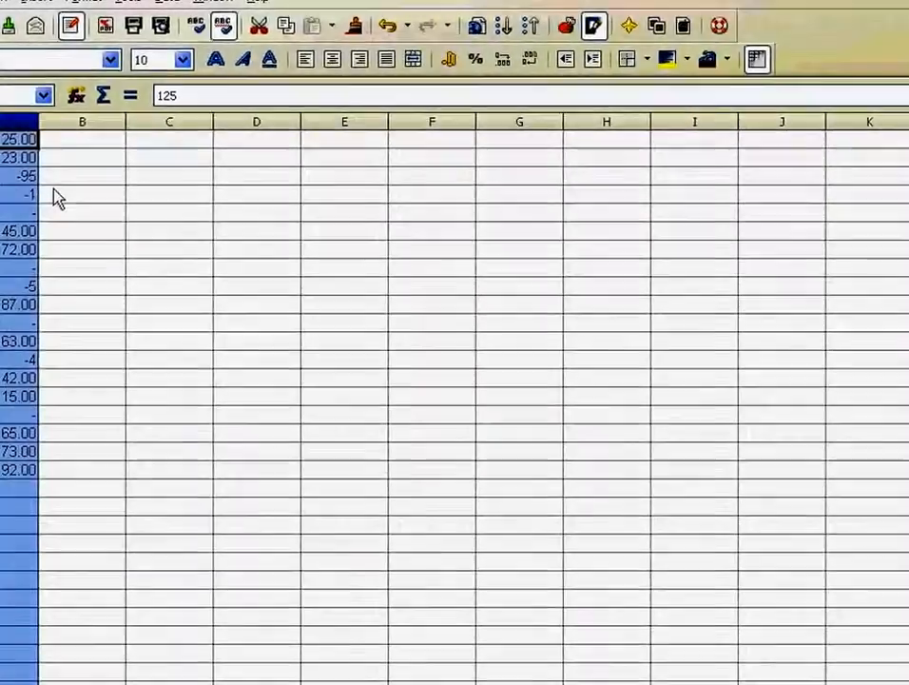
Examine how the positive, negative and zero values in column A are displayed compared with their stored contents.
click(54, 198)
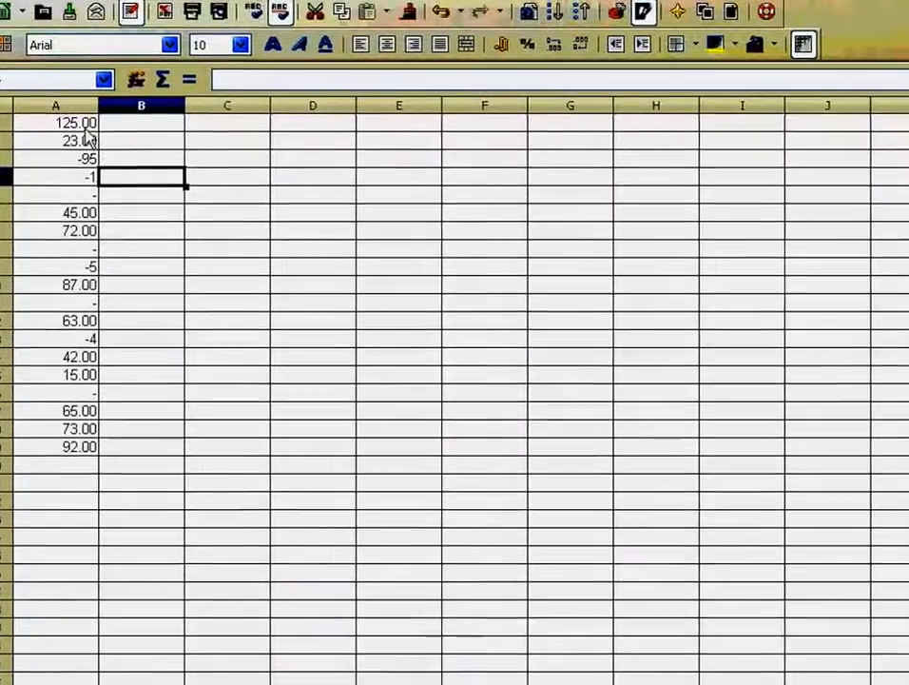
key(ctrl+Home)
key(Down)
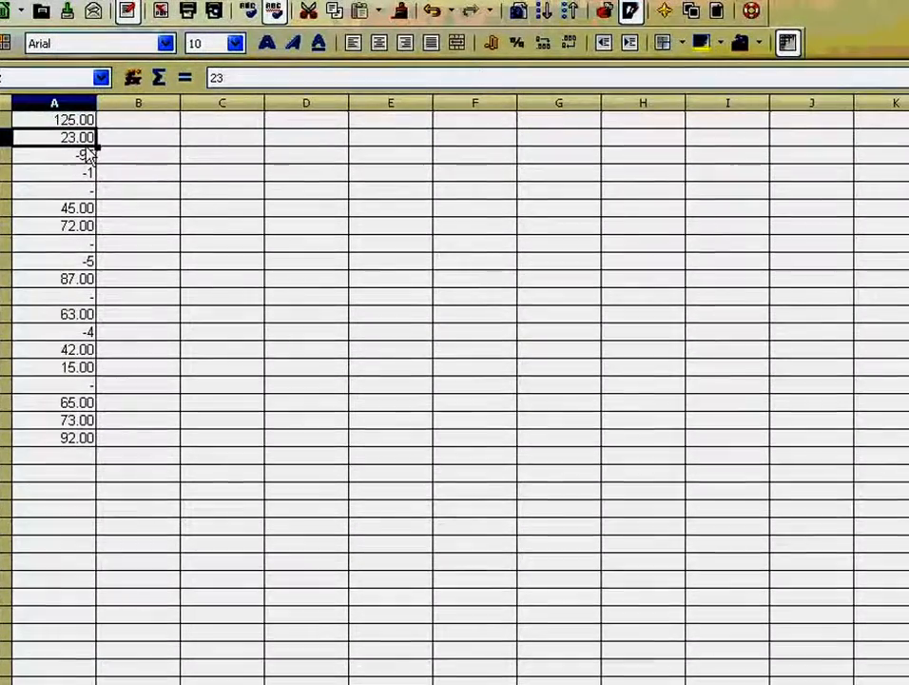
key(Down)
key(Down)
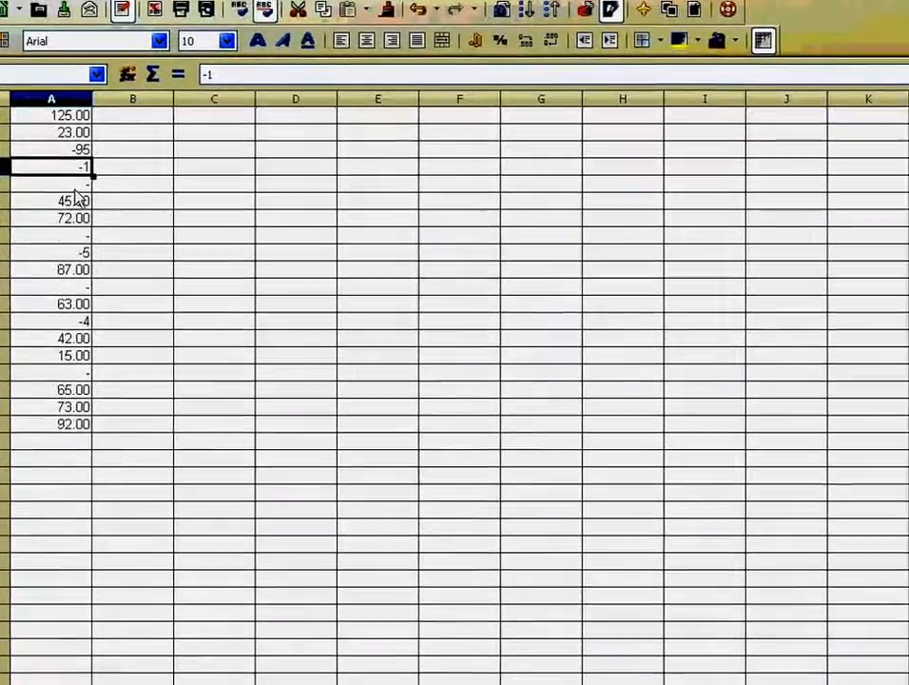
key(Down)
click(80, 237)
click(71, 285)
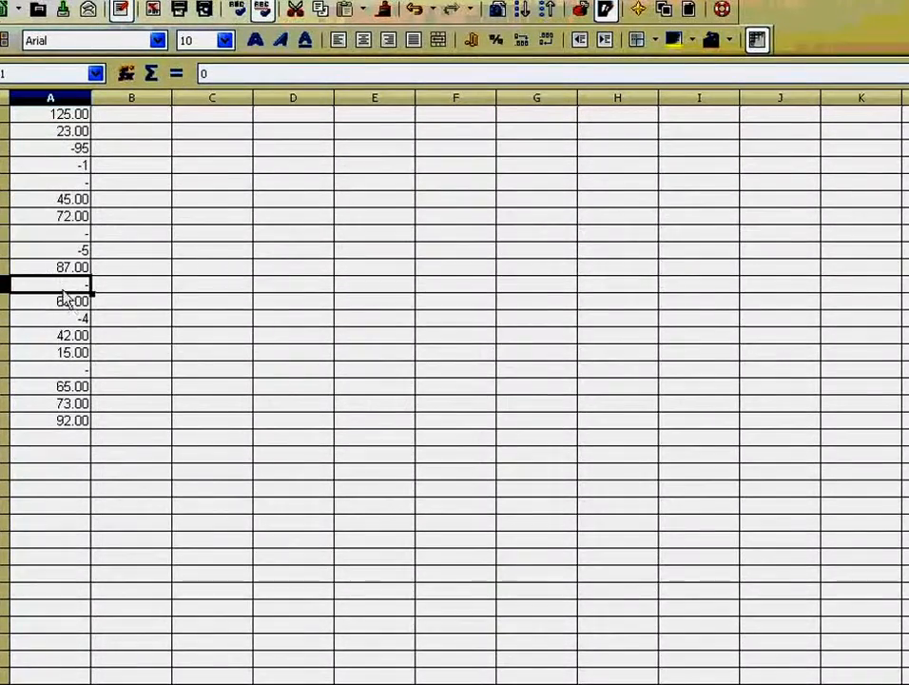
click(63, 370)
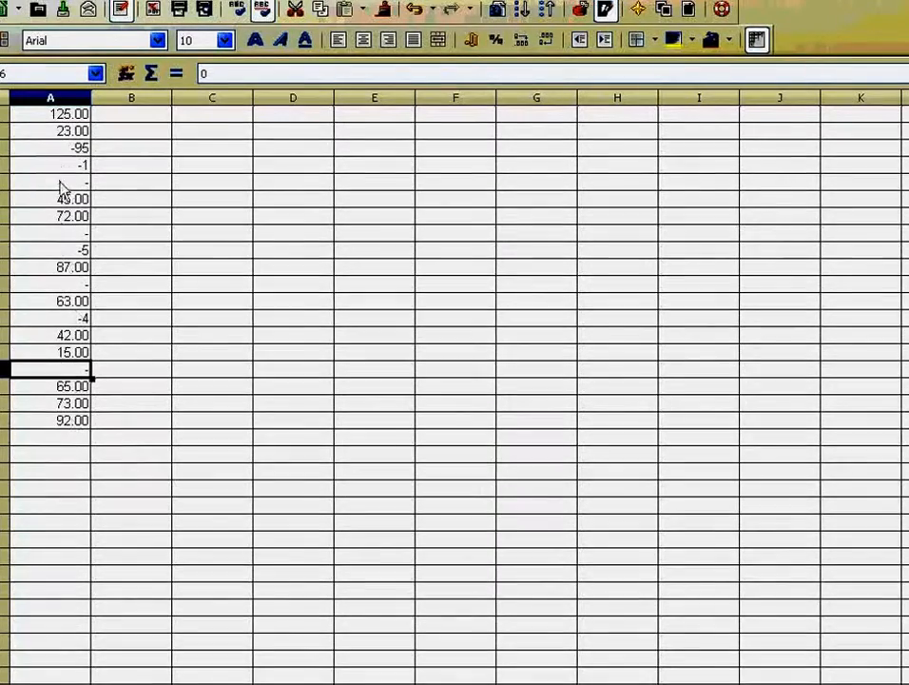
Change column A's format code to 0.00;-0;"" so that zero values are displayed as blank.
click(60, 100)
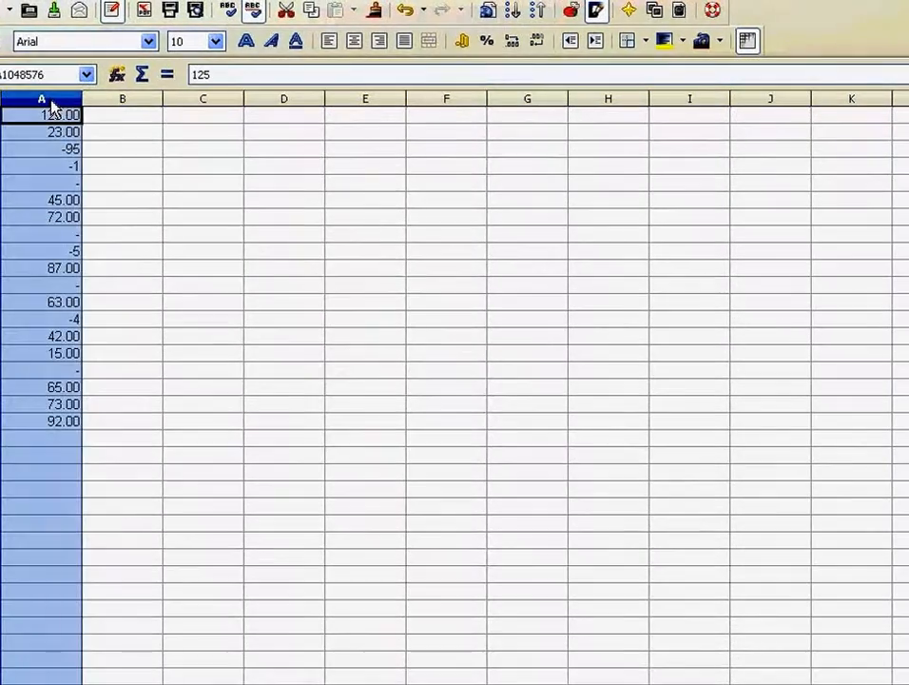
click(127, 1)
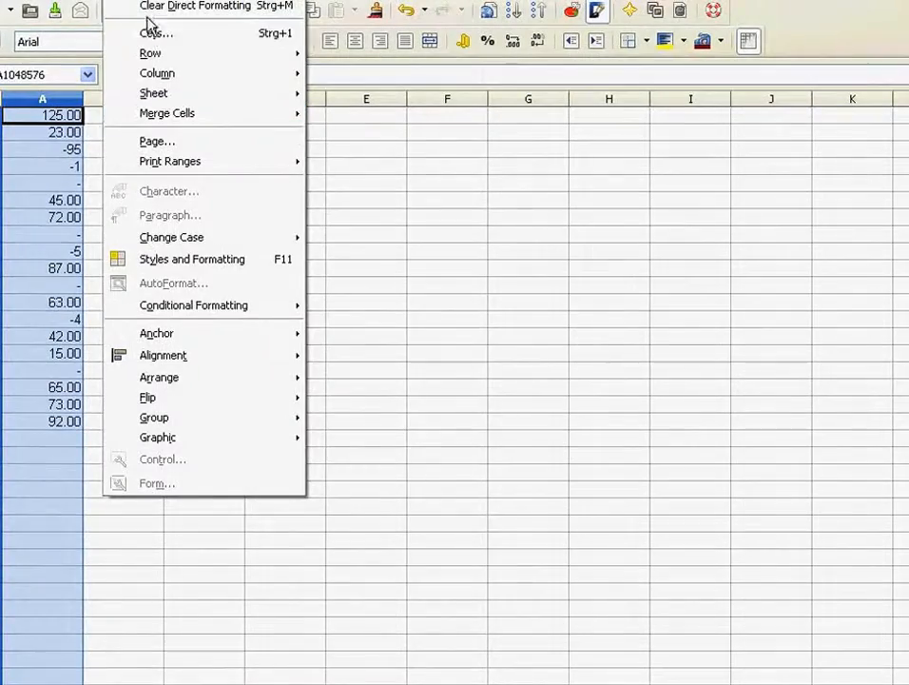
click(154, 32)
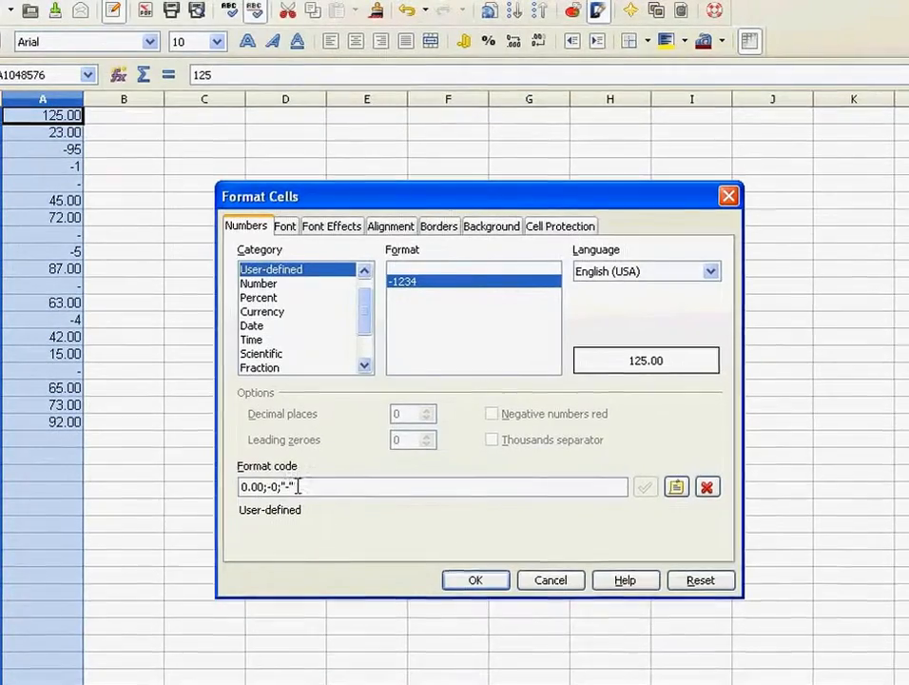
drag(298, 485, 283, 486)
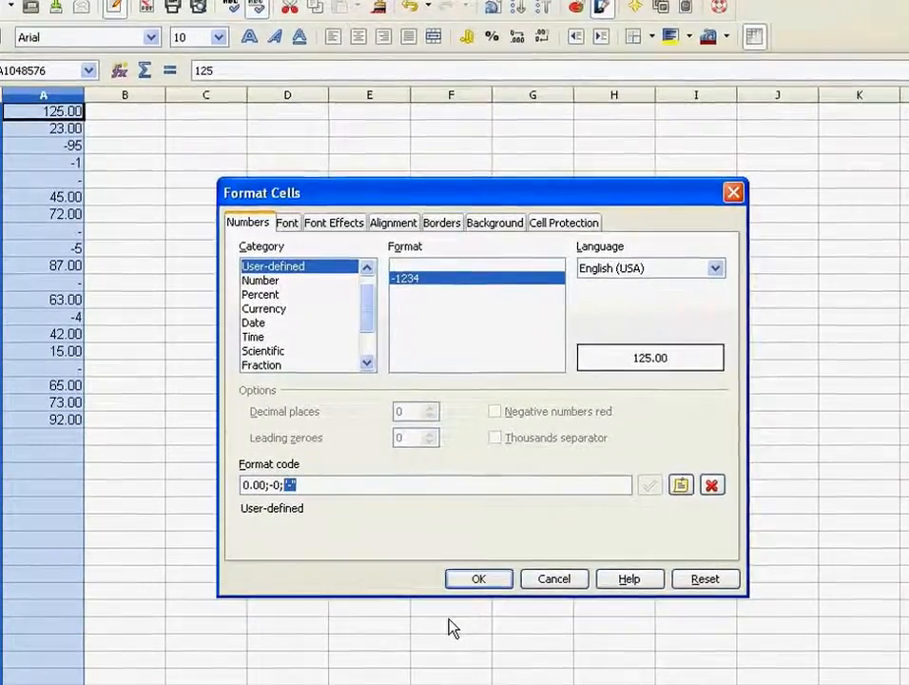
text("")
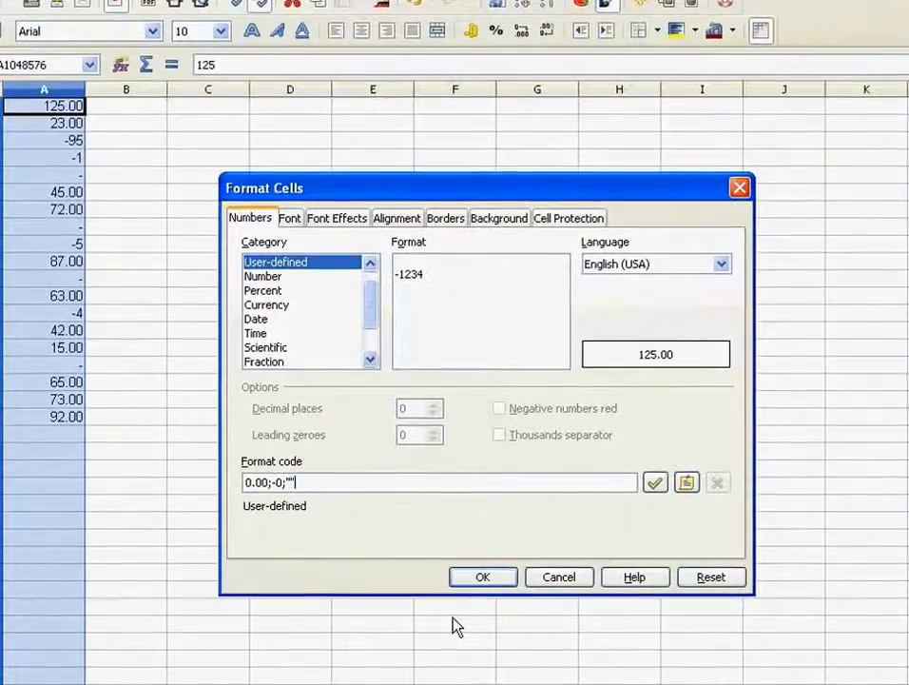
click(476, 577)
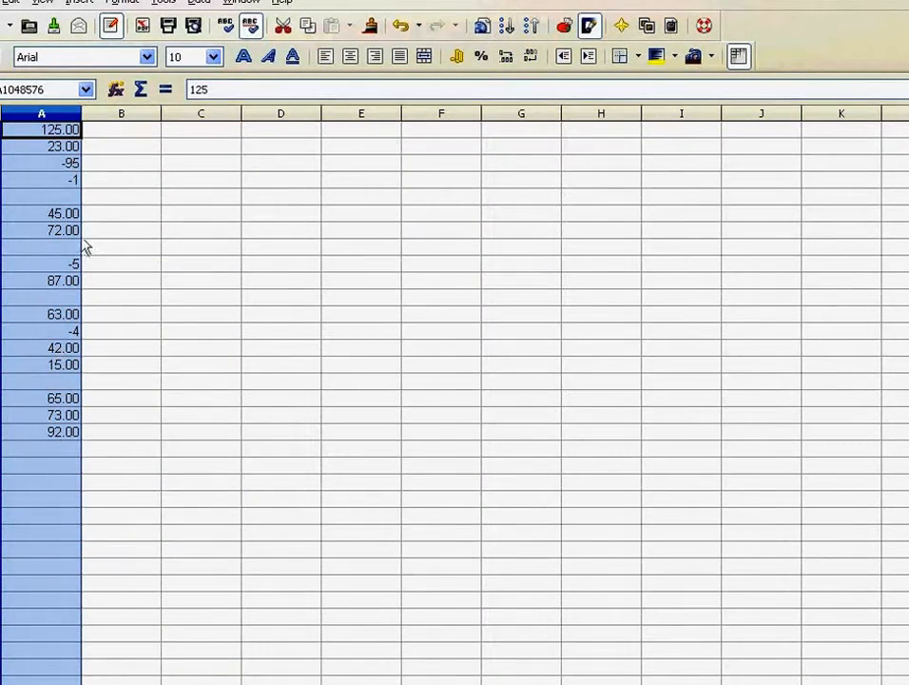
Change column A's format code to 0.00;"";"" so that negative values are hidden as well as zeros.
click(122, 4)
click(118, 45)
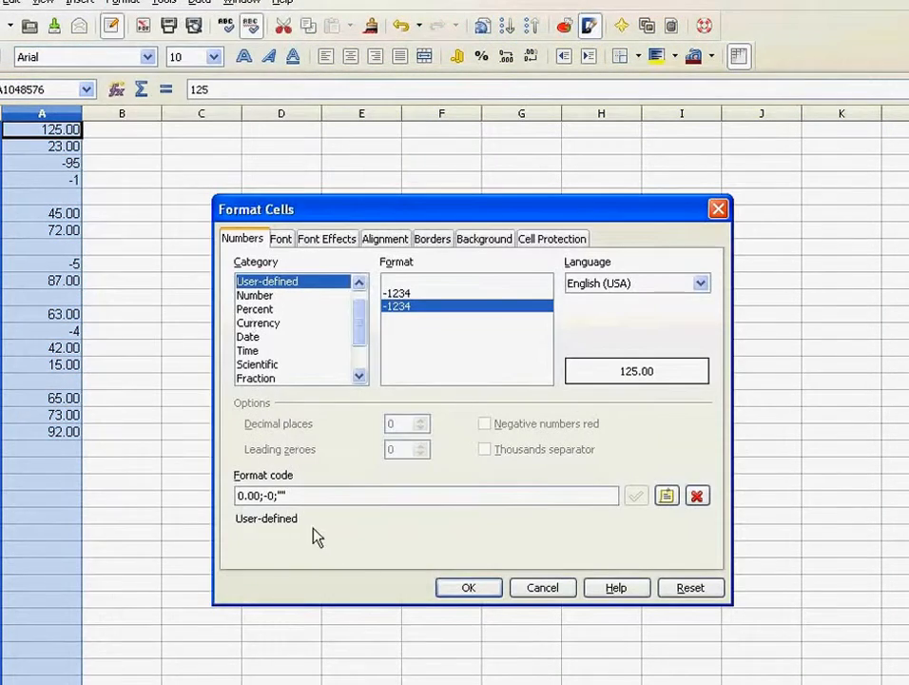
drag(273, 494, 263, 494)
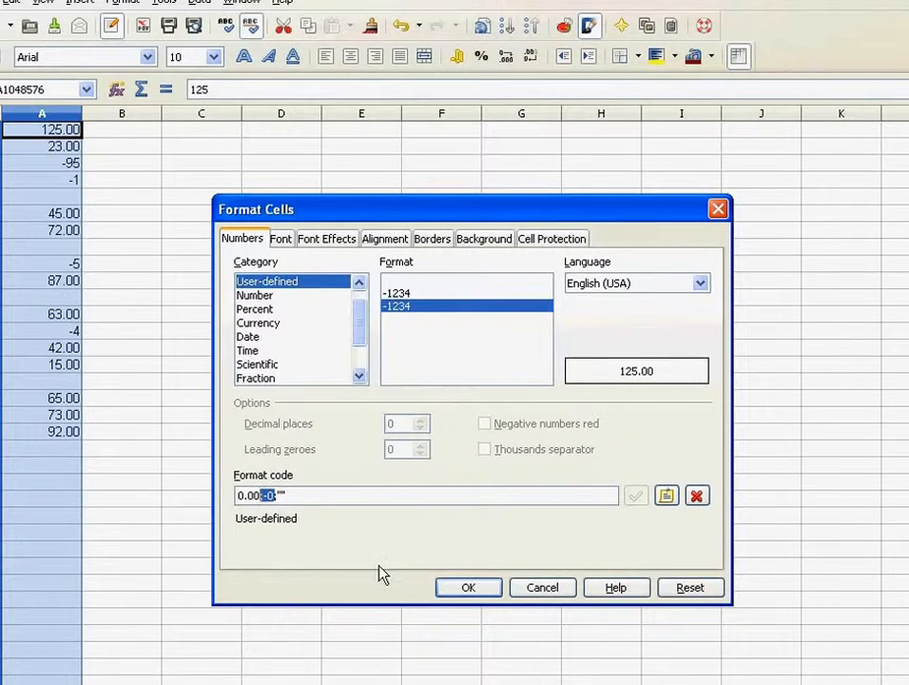
click(270, 496)
key(BackSpace)
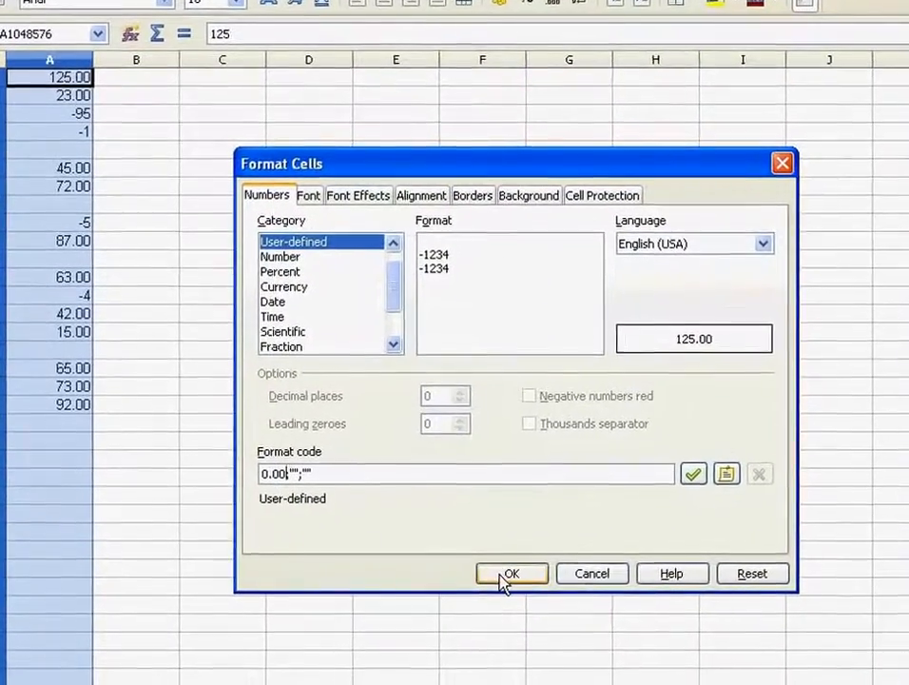
click(485, 586)
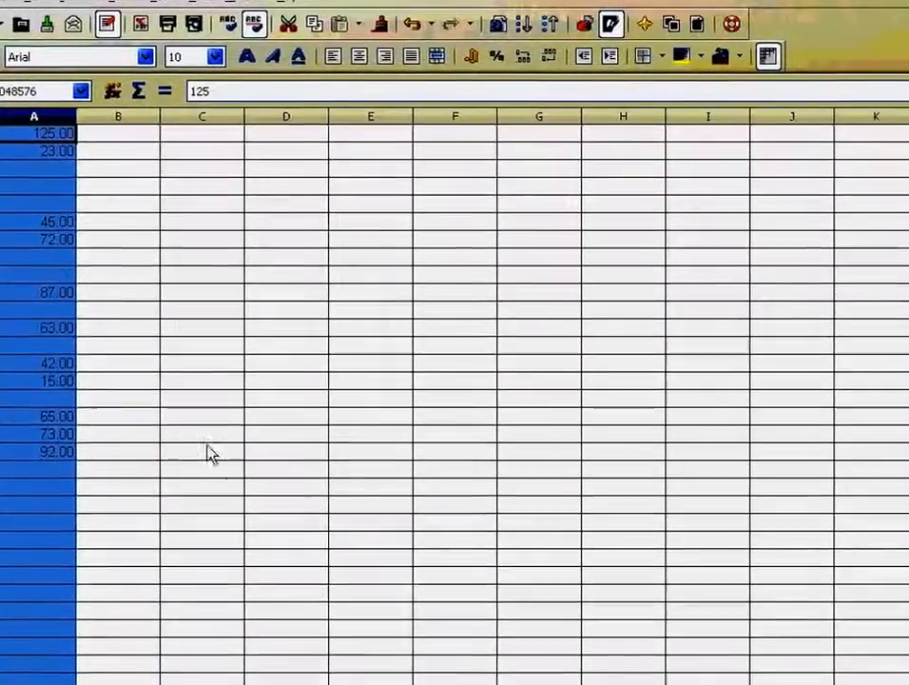
click(207, 440)
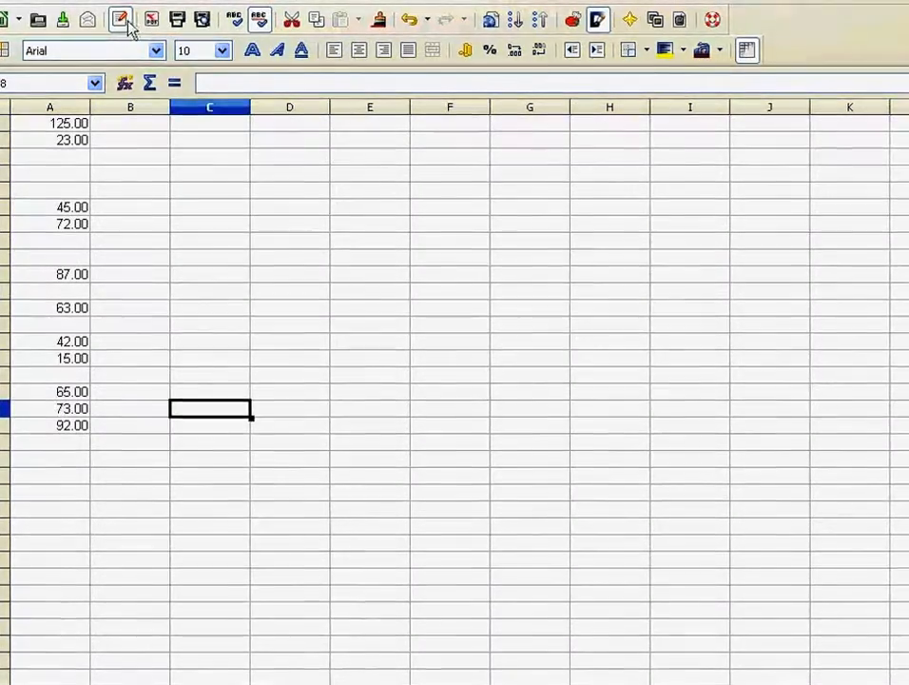
click(127, 3)
click(159, 43)
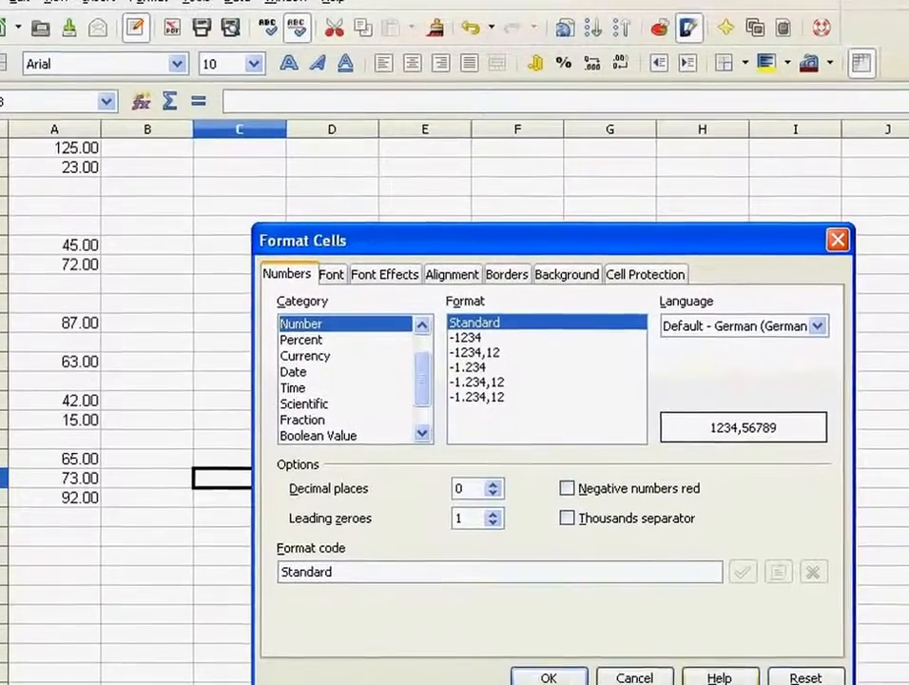
click(613, 657)
Change column A's format code to 0.00;; by removing the empty quotation marks from the negative and zero sections.
click(50, 127)
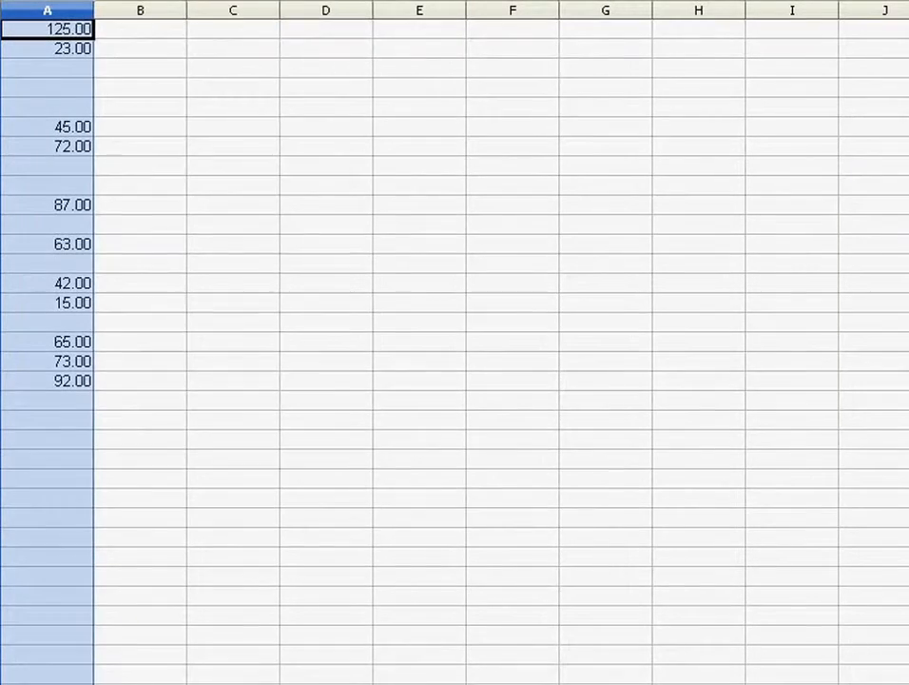
click(139, 1)
click(171, 1)
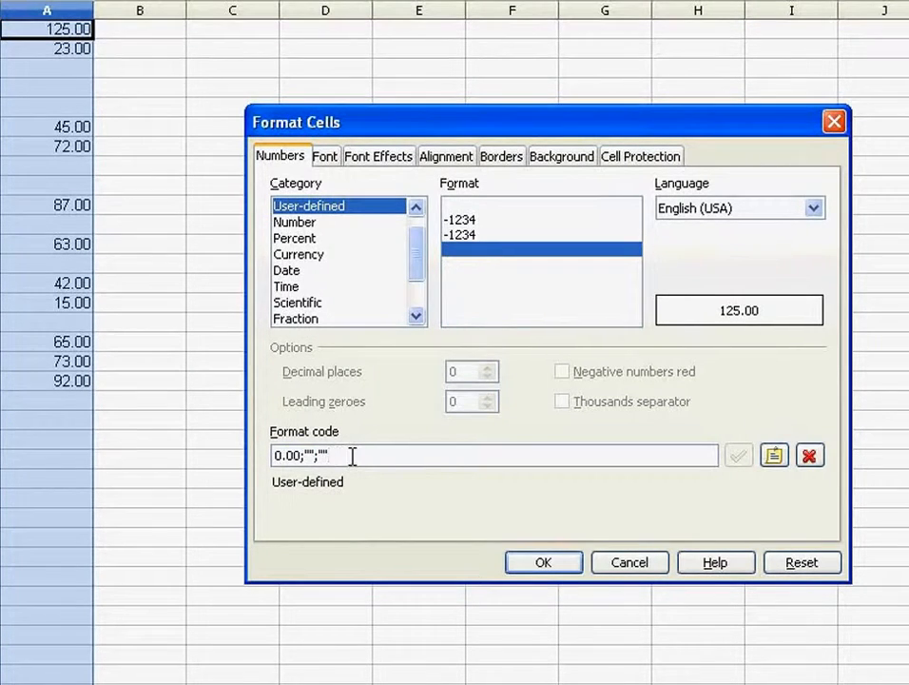
key(BackSpace)
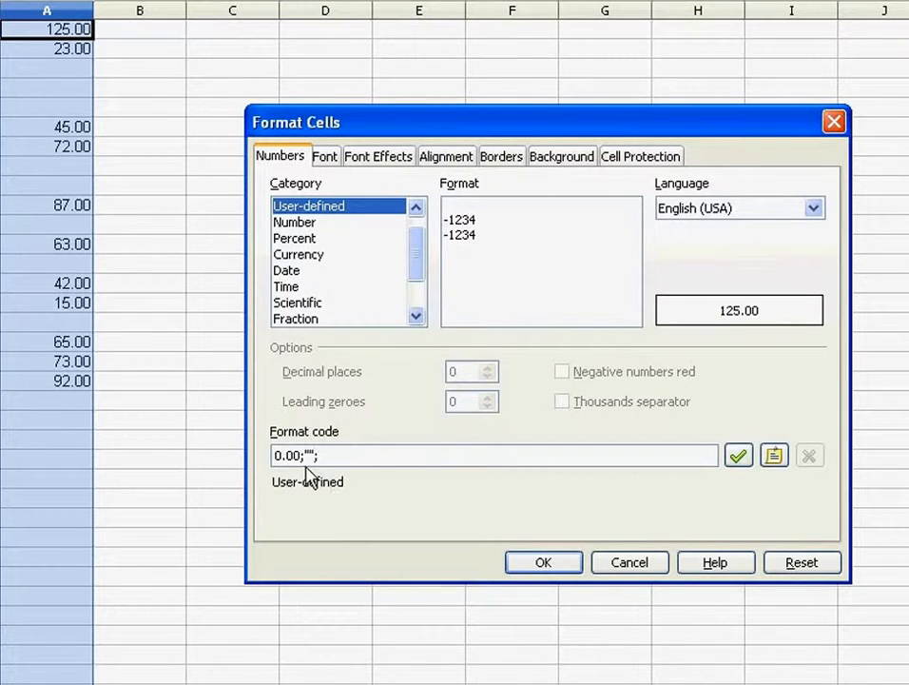
click(323, 456)
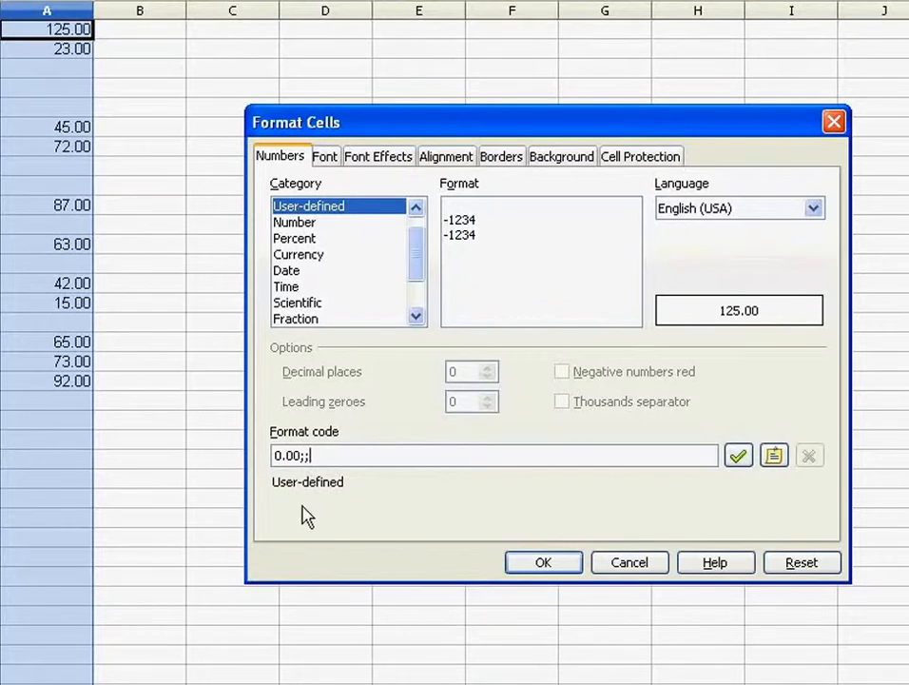
click(569, 568)
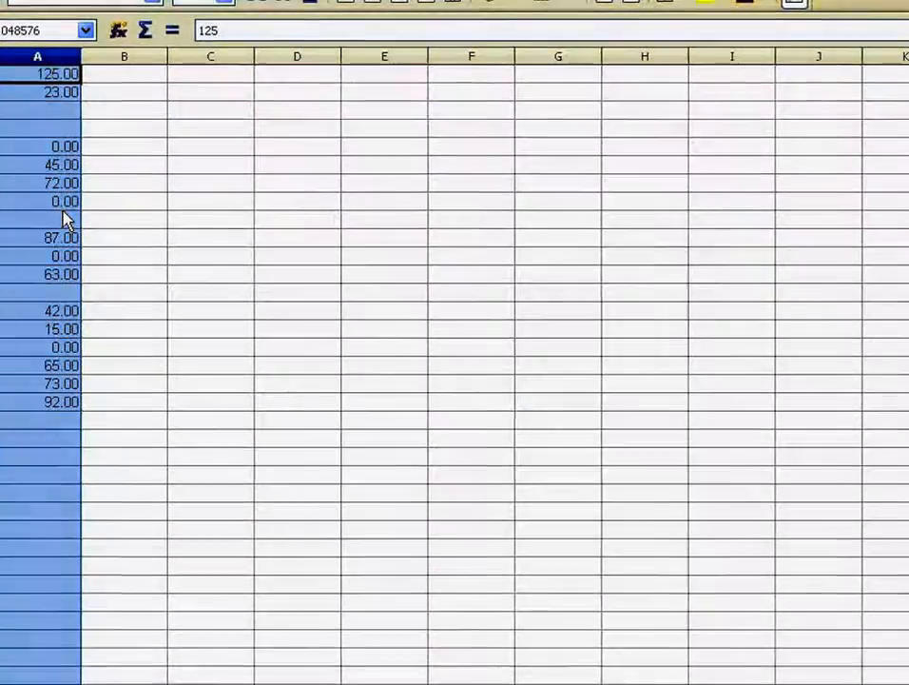
Set column A's format code back to 0.00;"";"" to hide both negative values and zeros.
key(alt+o)
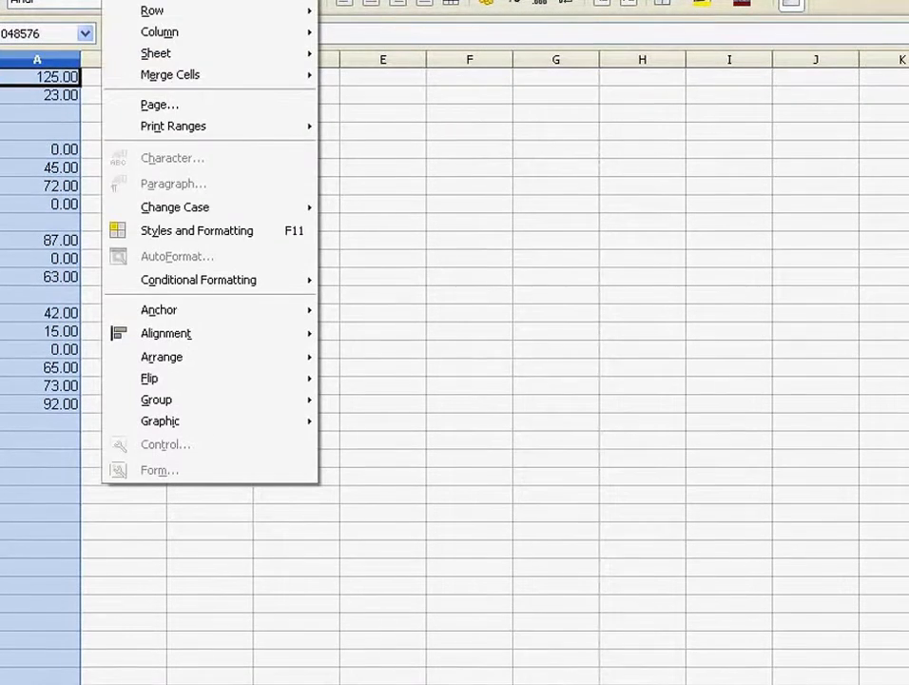
click(179, 3)
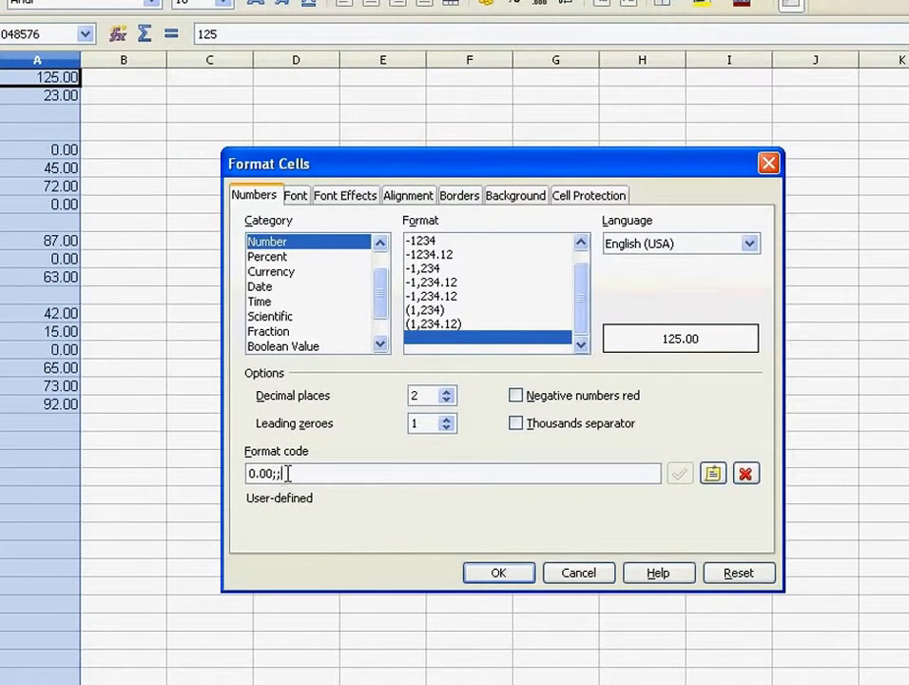
key(Left)
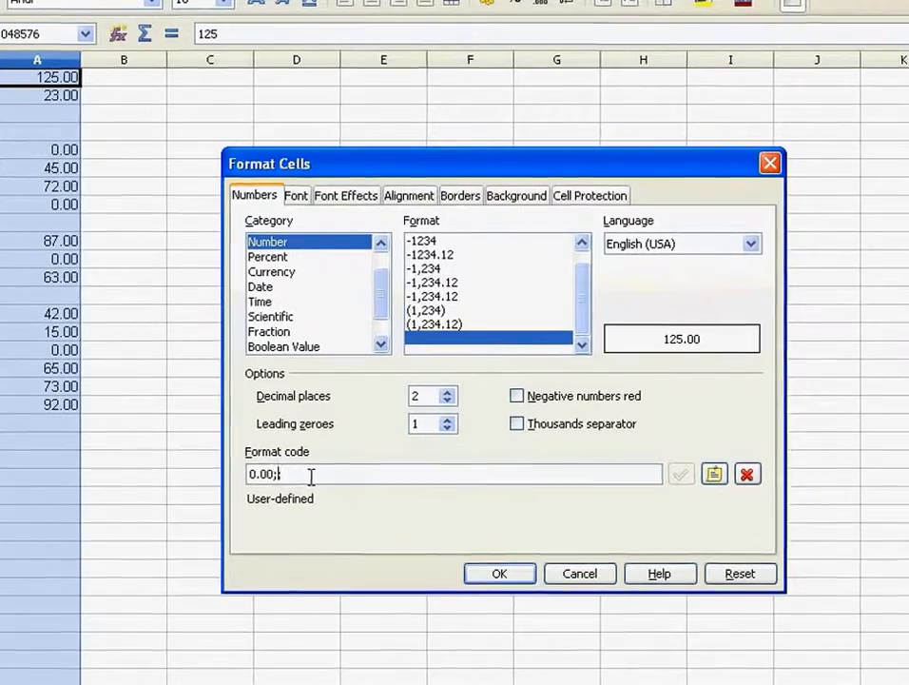
text("";)
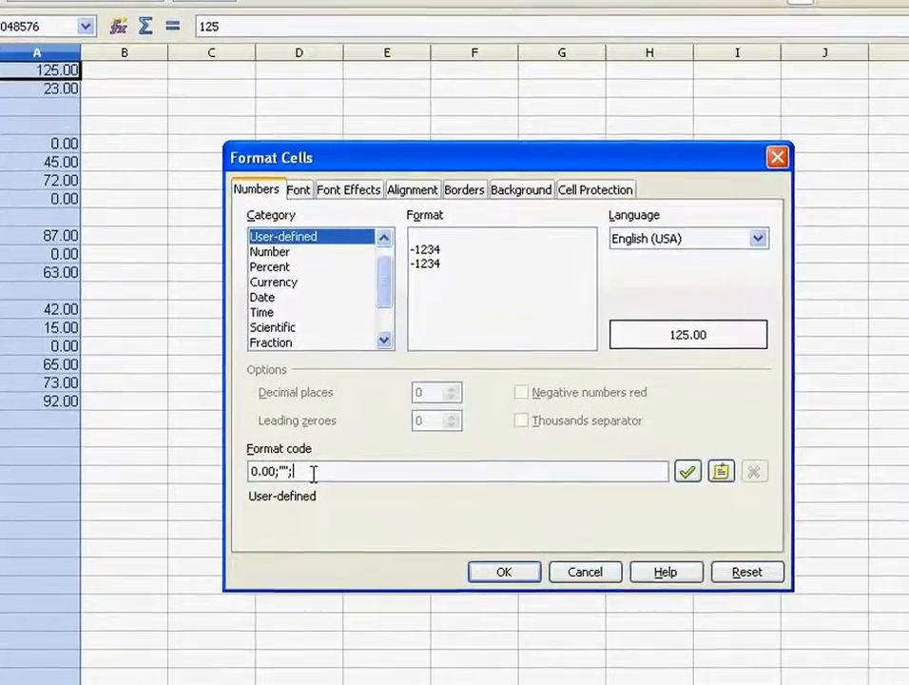
text("")
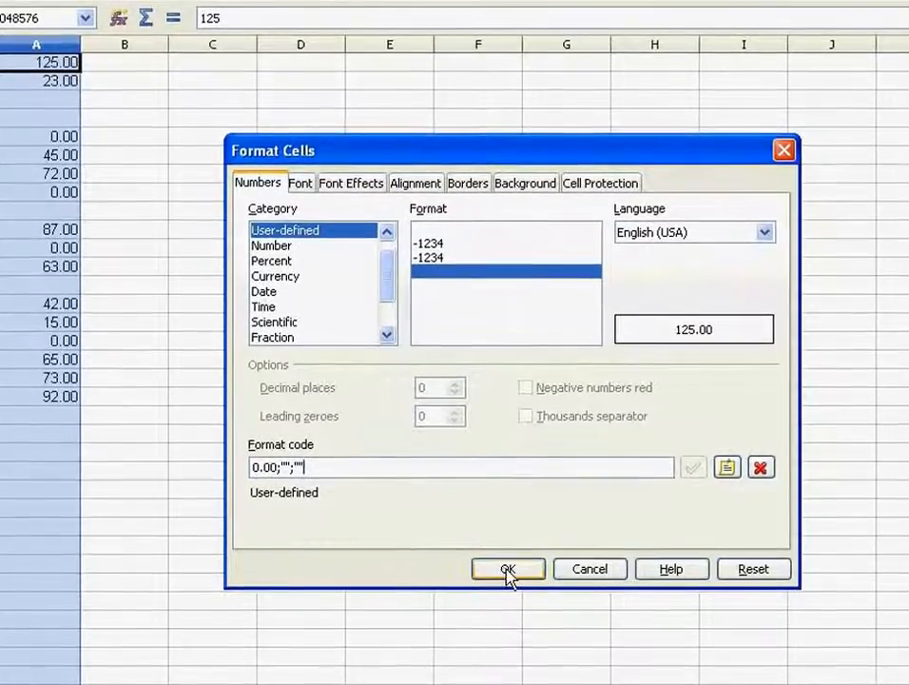
click(507, 570)
click(338, 597)
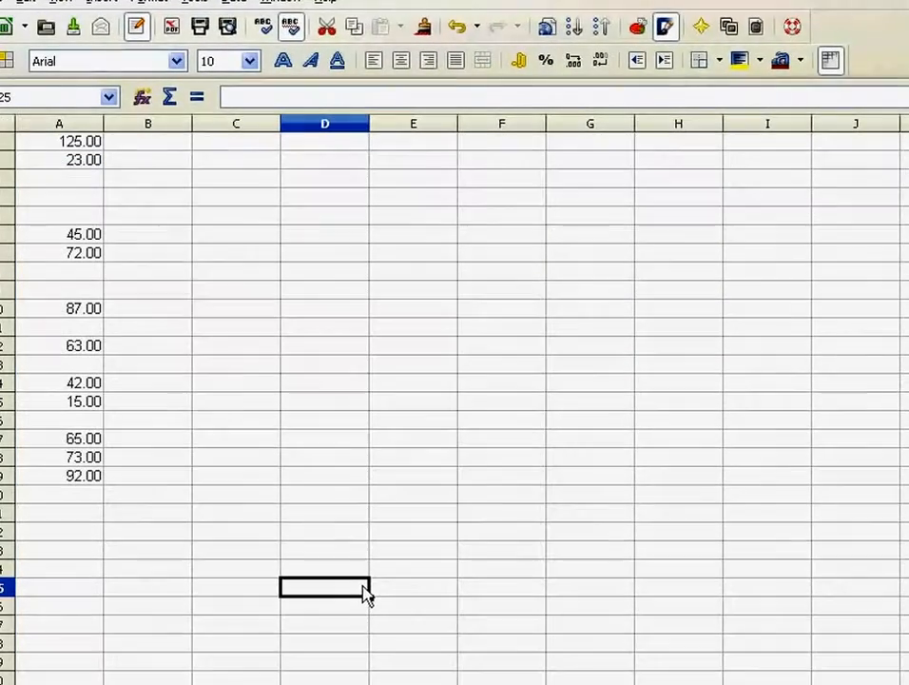